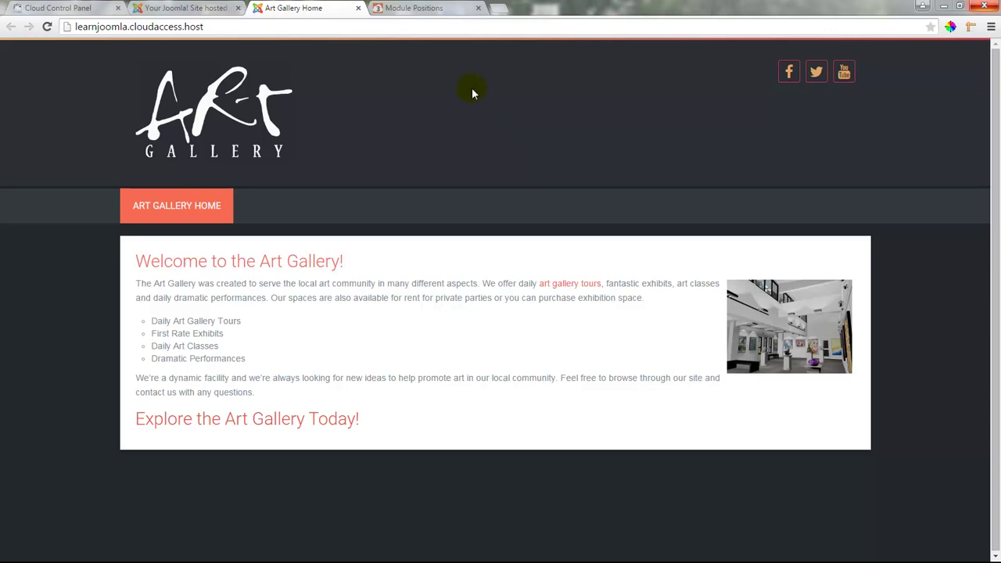
# Review the Cloudbase 3 template's available module positions on its Module Positions demo page
pyautogui.click(444, 14)
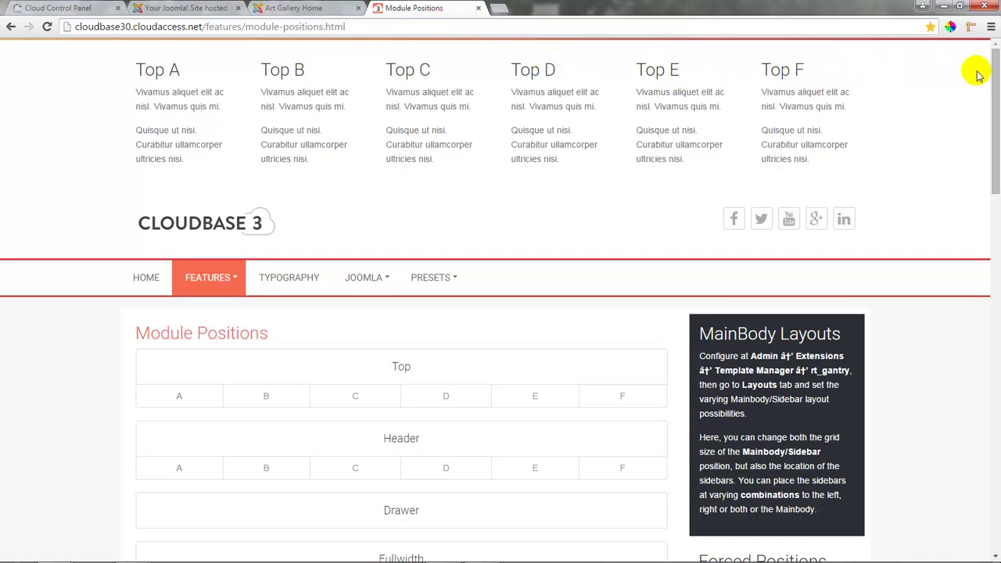
pyautogui.moveTo(992, 83); pyautogui.dragTo(992, 159)
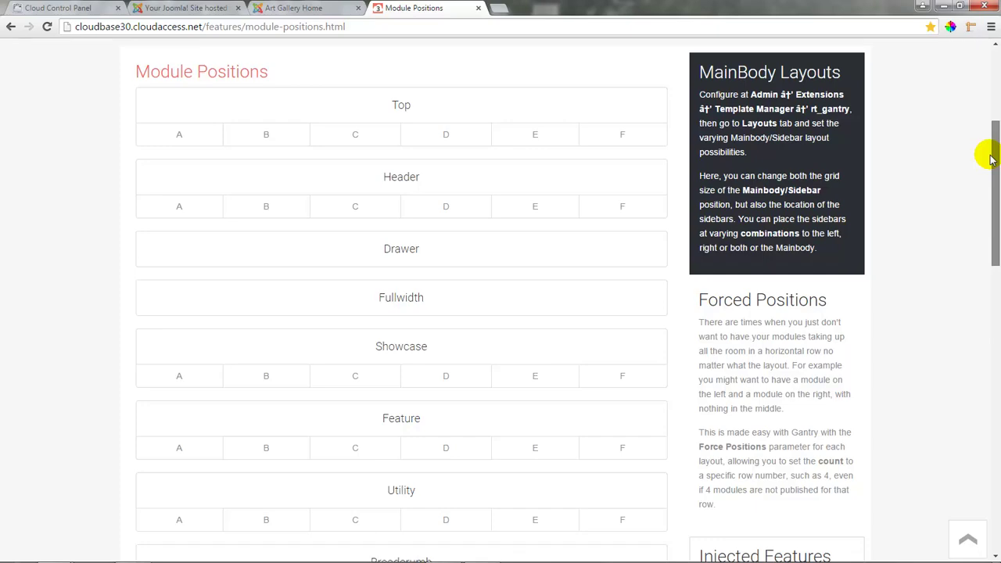
pyautogui.moveTo(992, 159); pyautogui.dragTo(994, 337)
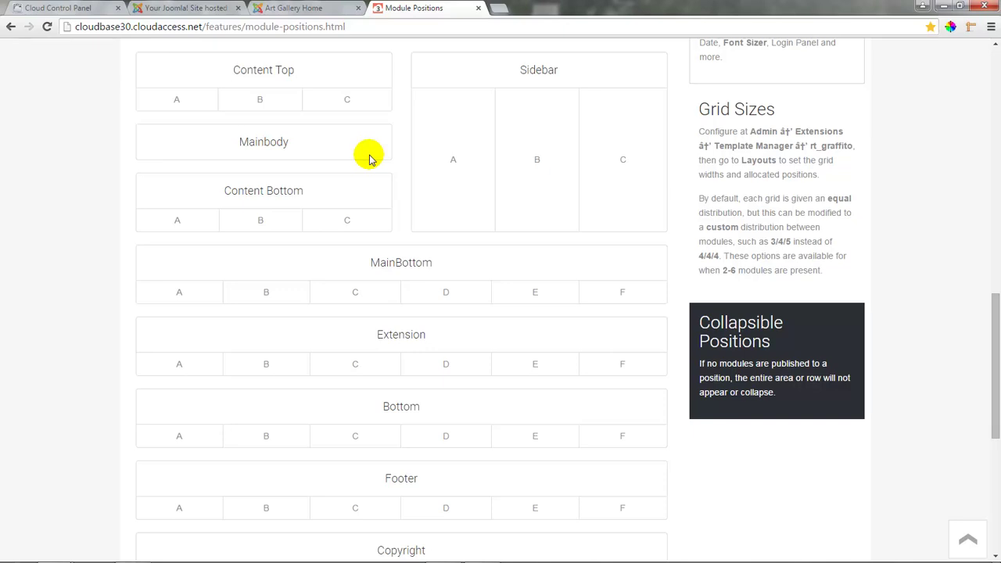
# Make protostar - Default the default site template style and reload the Art Gallery home page
pyautogui.click(210, 11)
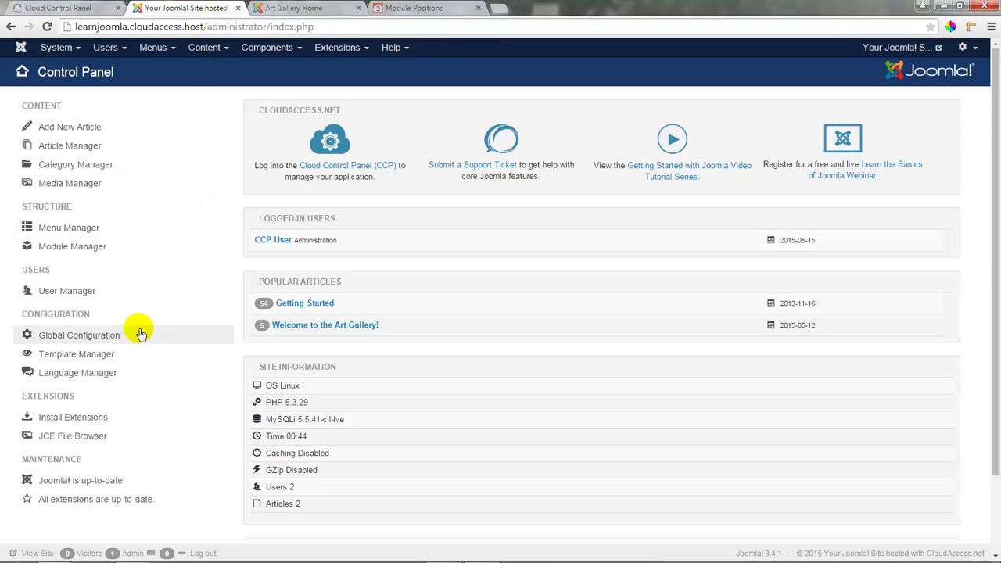
pyautogui.click(127, 356)
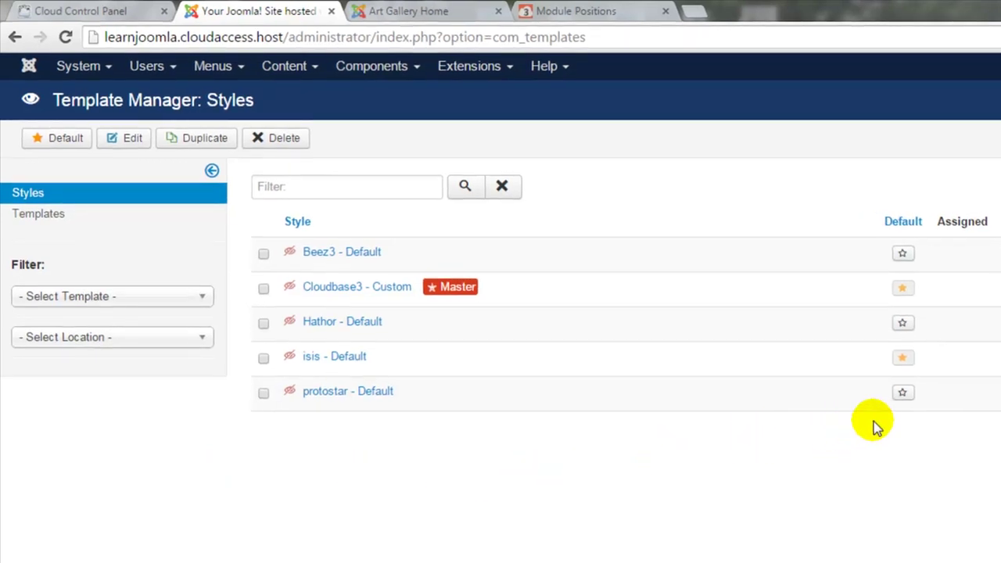
pyautogui.click(902, 396)
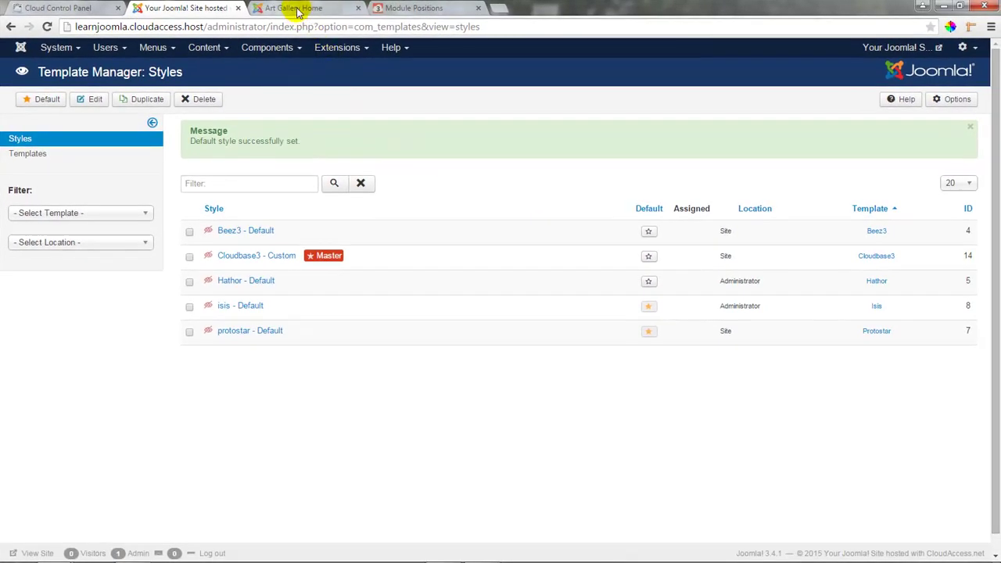
pyautogui.click(298, 9)
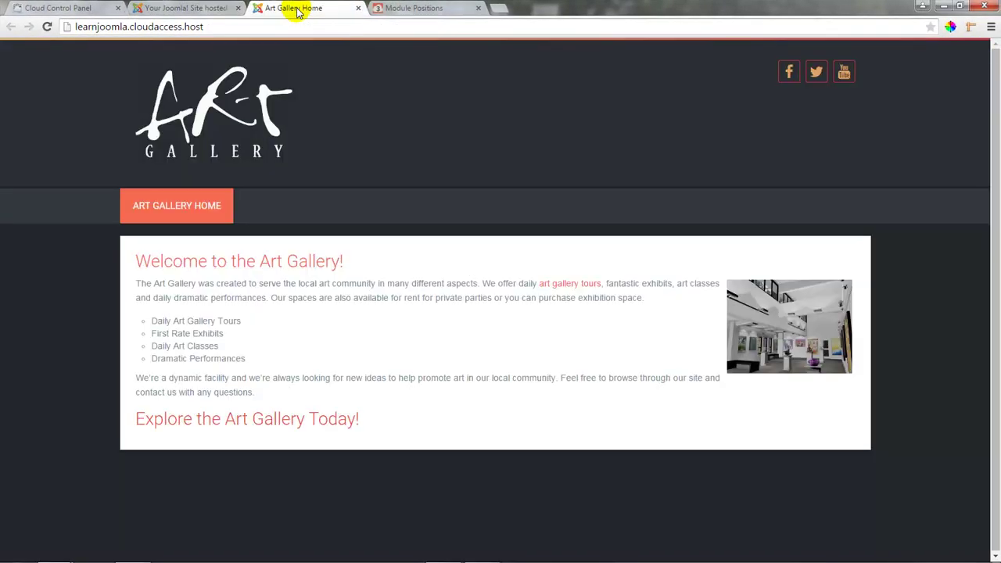
pyautogui.click(47, 27)
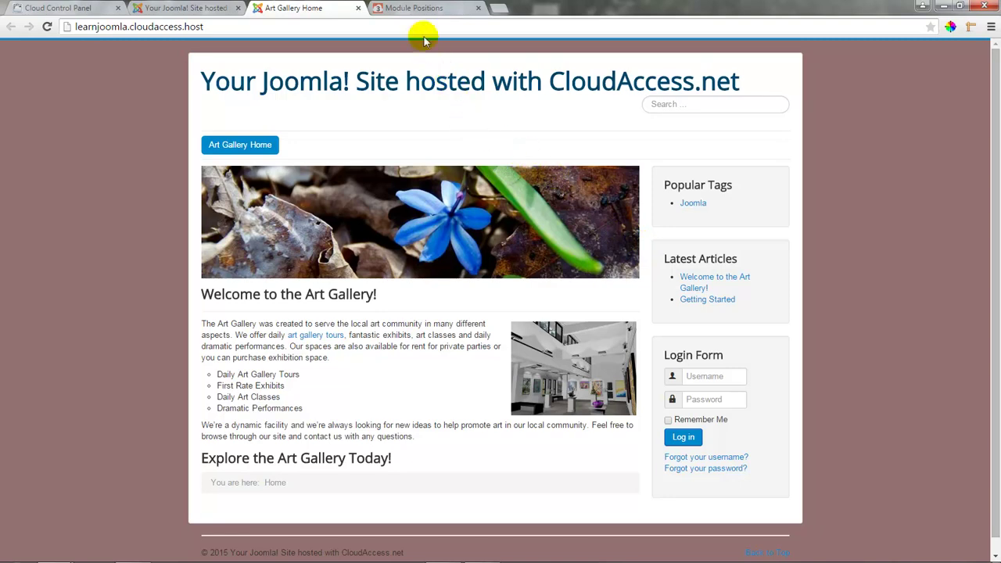
# Glance at the Module Positions demo page, and open the Login Form module for editing in the Module Manager
pyautogui.click(418, 11)
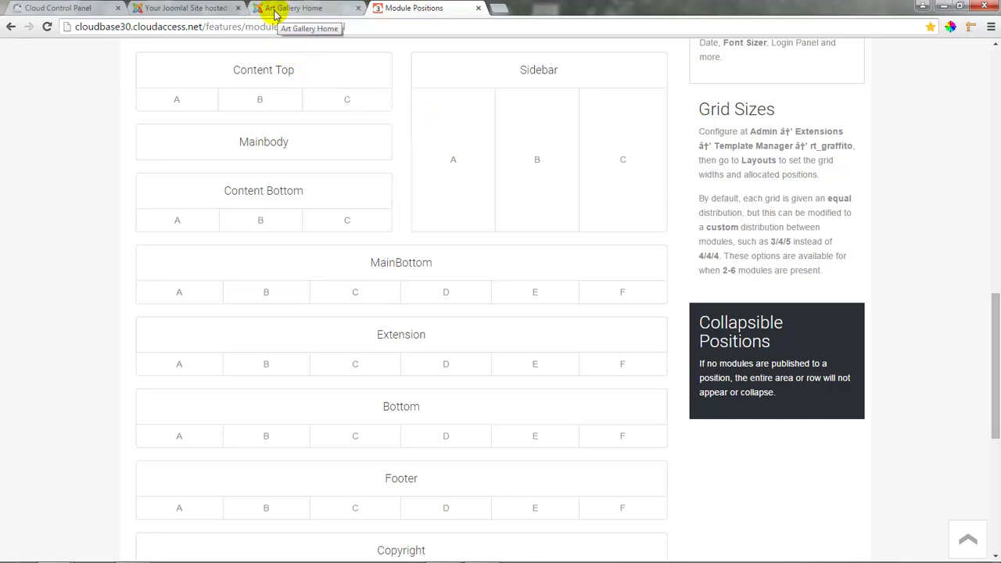
pyautogui.click(224, 10)
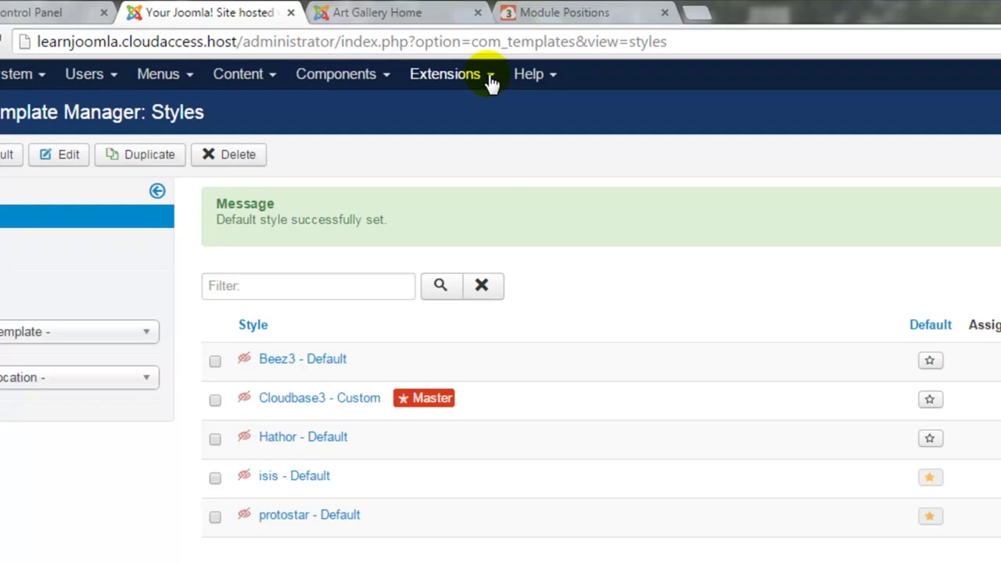
pyautogui.click(367, 51)
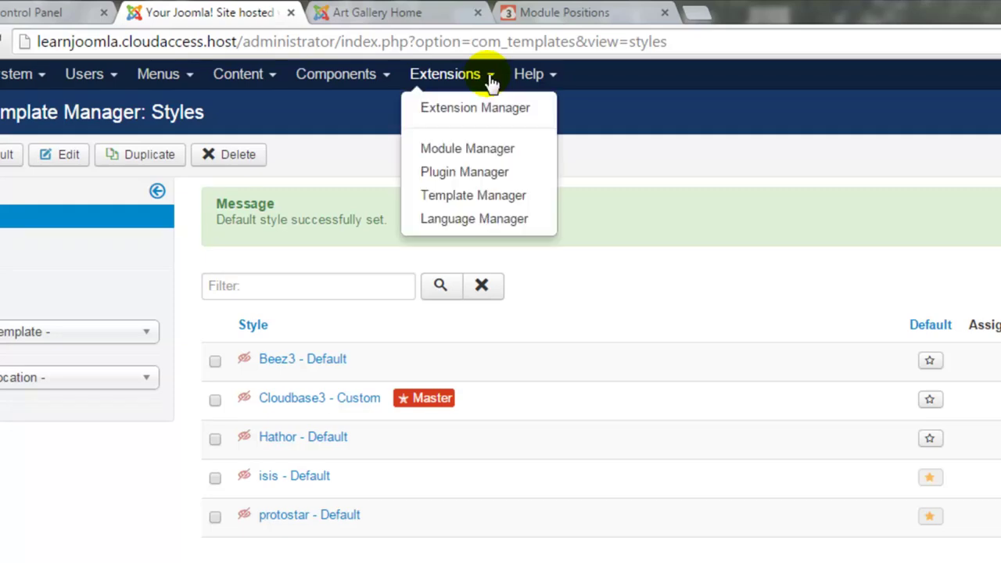
pyautogui.click(490, 151)
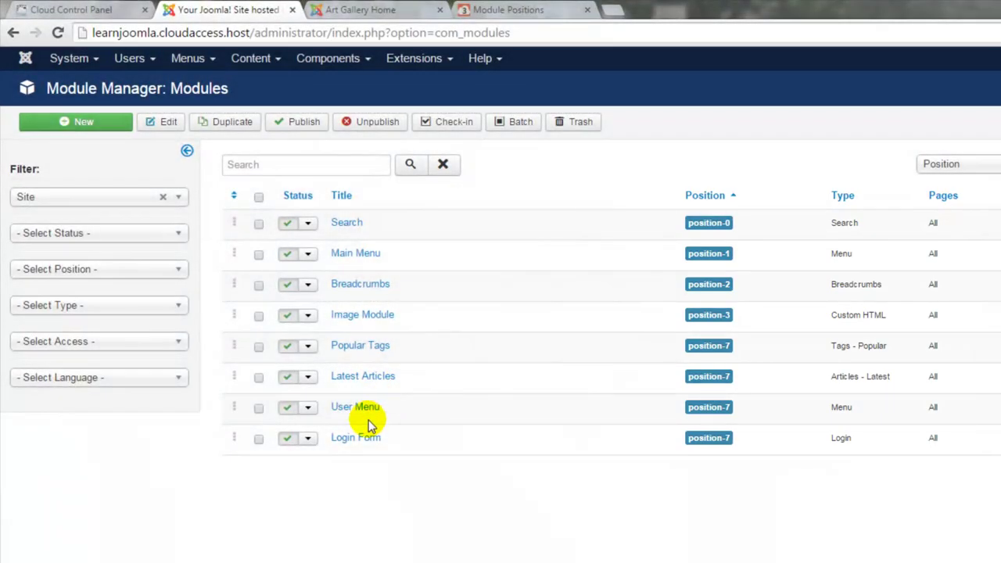
pyautogui.click(357, 438)
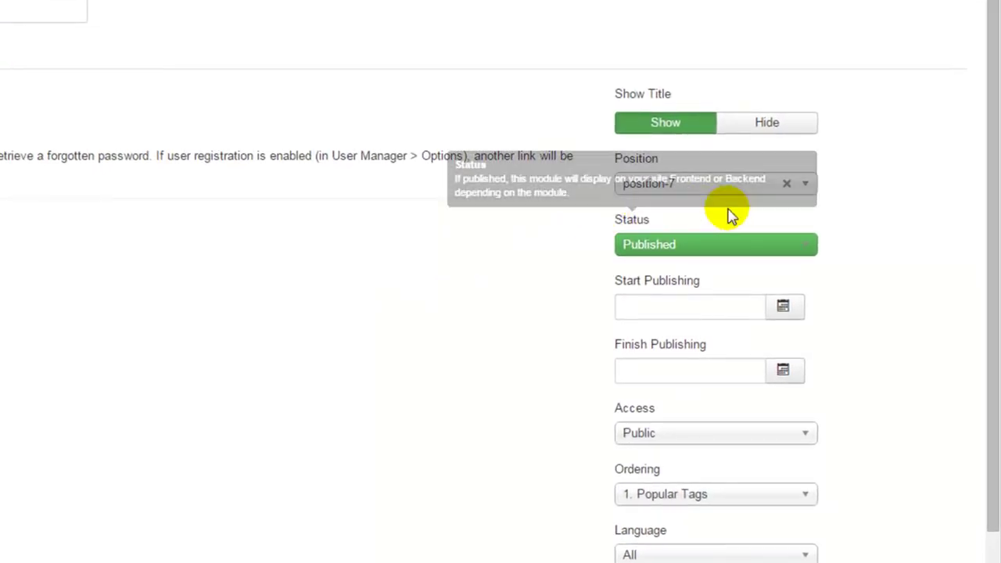
# Set the Login Form module's position to Sidebar A [sidebar-a] and save the module
pyautogui.click(810, 189)
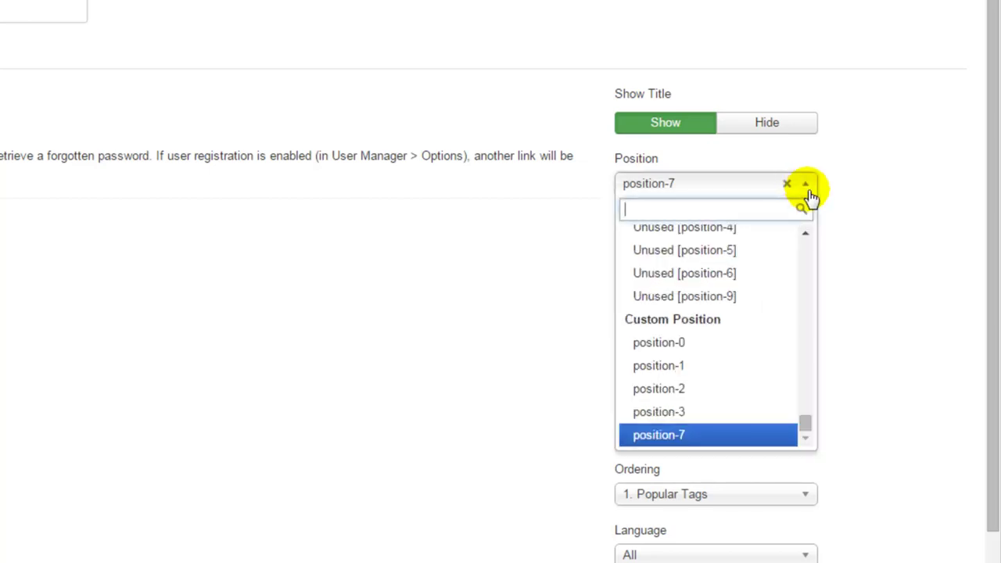
pyautogui.moveTo(805, 425); pyautogui.dragTo(805, 406)
pyautogui.moveTo(806, 401); pyautogui.dragTo(814, 276)
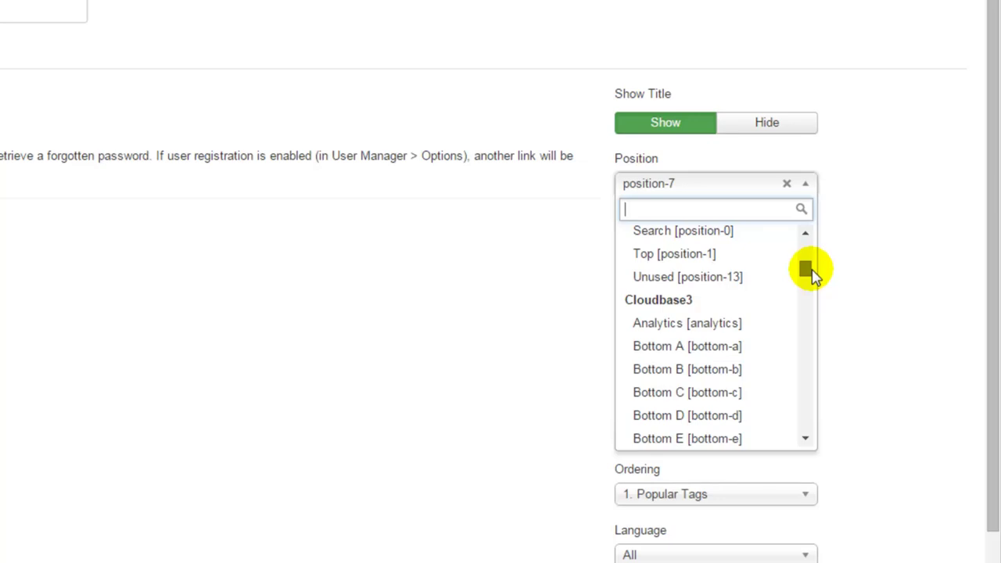
pyautogui.moveTo(811, 280); pyautogui.dragTo(821, 378)
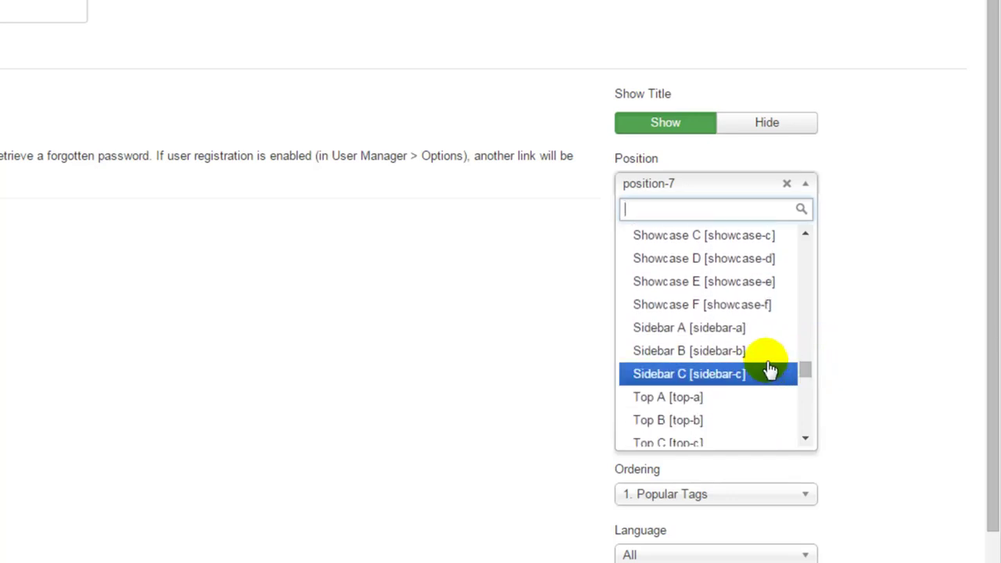
pyautogui.click(738, 335)
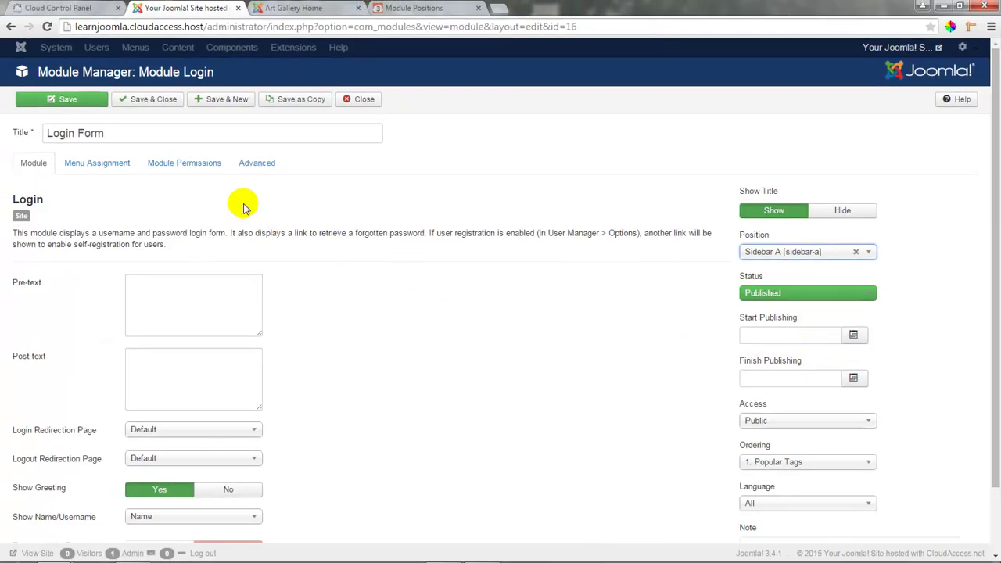
pyautogui.click(88, 106)
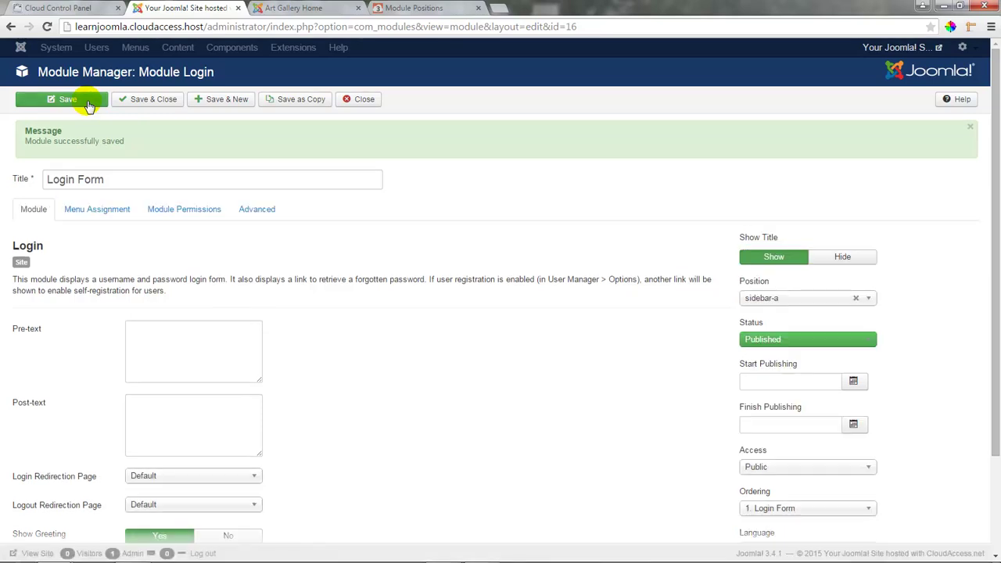
# Reload the Art Gallery home page to check the login form's placement, and save and close the Login Form module
pyautogui.click(279, 9)
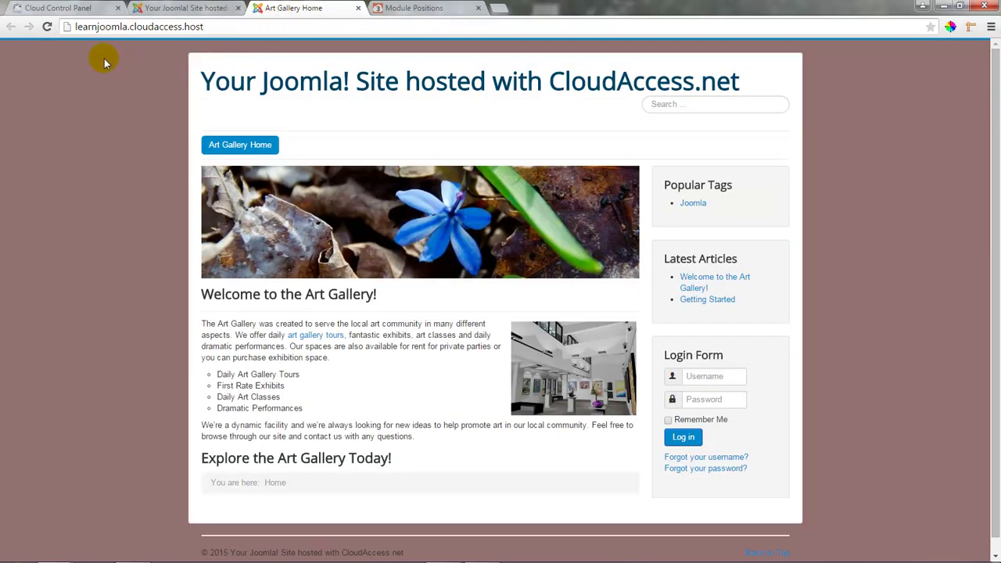
pyautogui.click(48, 29)
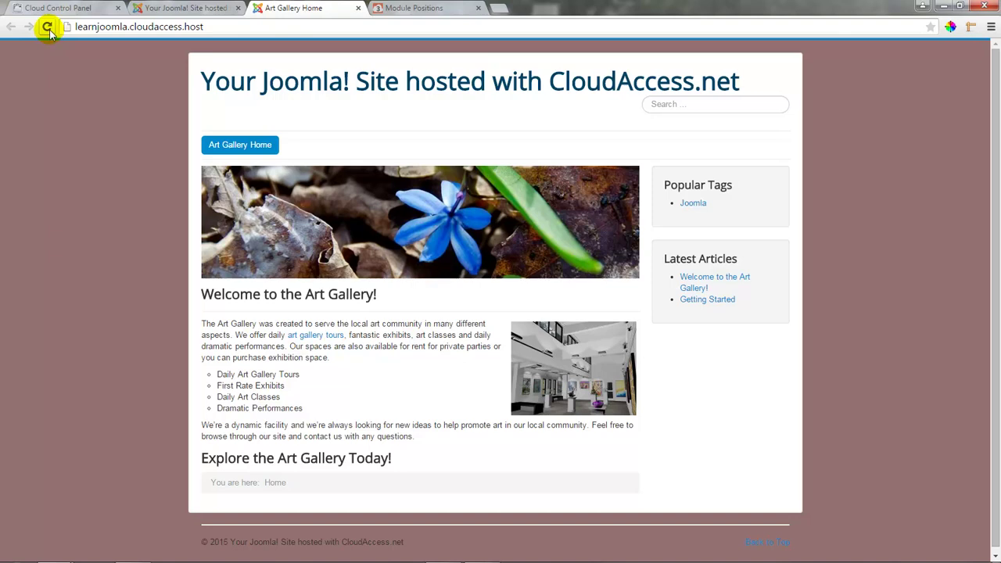
pyautogui.click(186, 11)
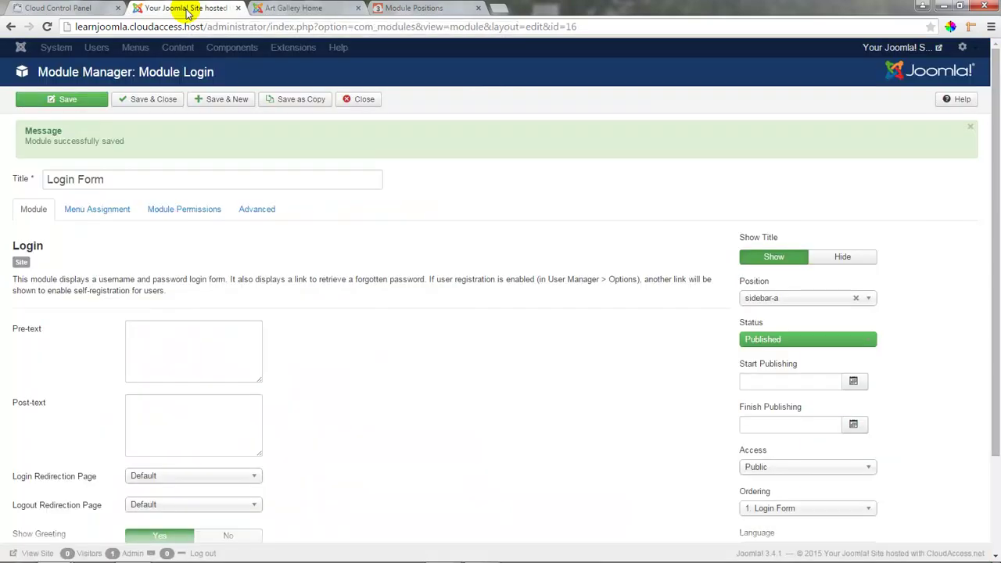
pyautogui.click(161, 104)
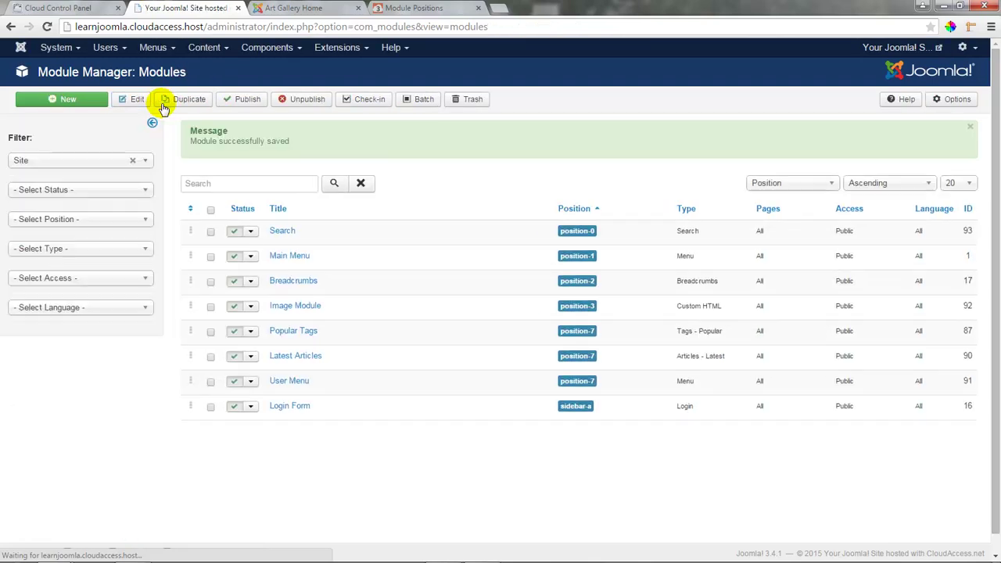
# Make Cloudbase3 - Custom the default site template style and reload the Art Gallery home page
pyautogui.click(362, 53)
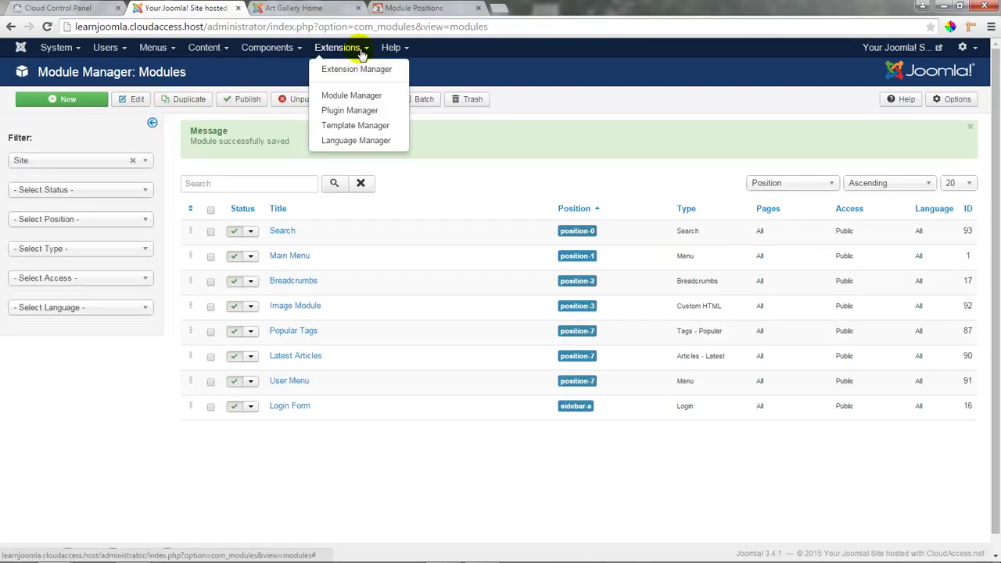
pyautogui.click(338, 132)
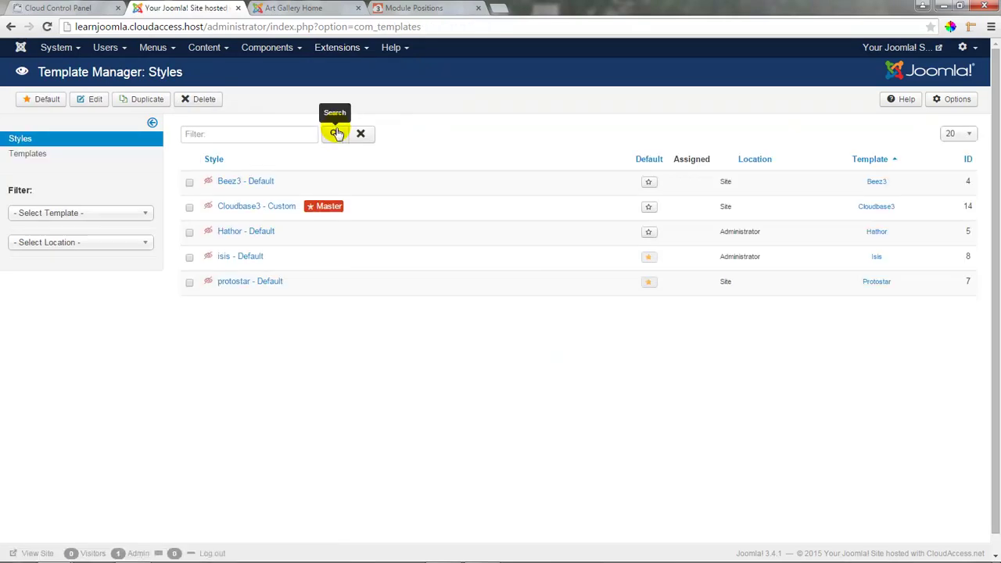
pyautogui.click(648, 209)
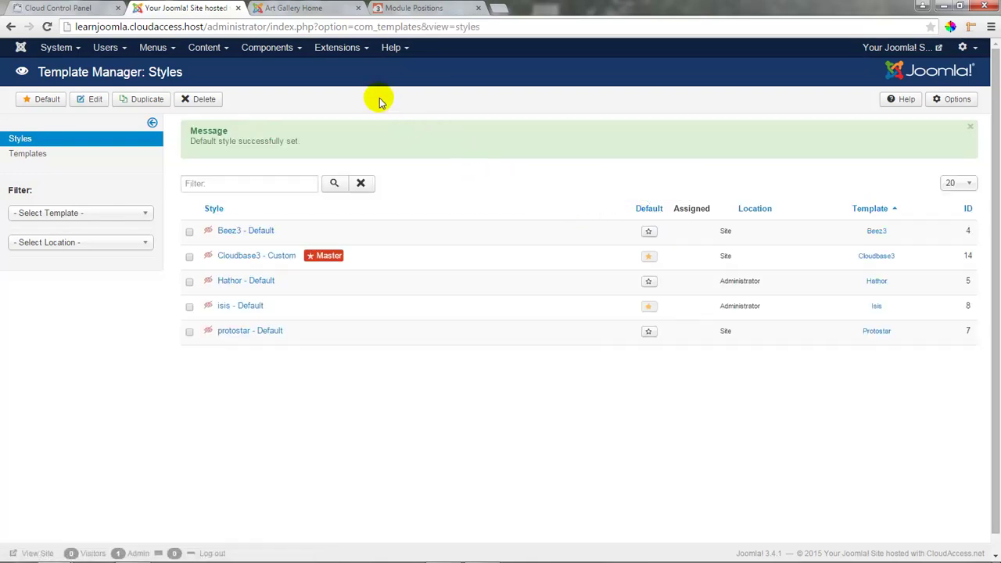
pyautogui.click(317, 11)
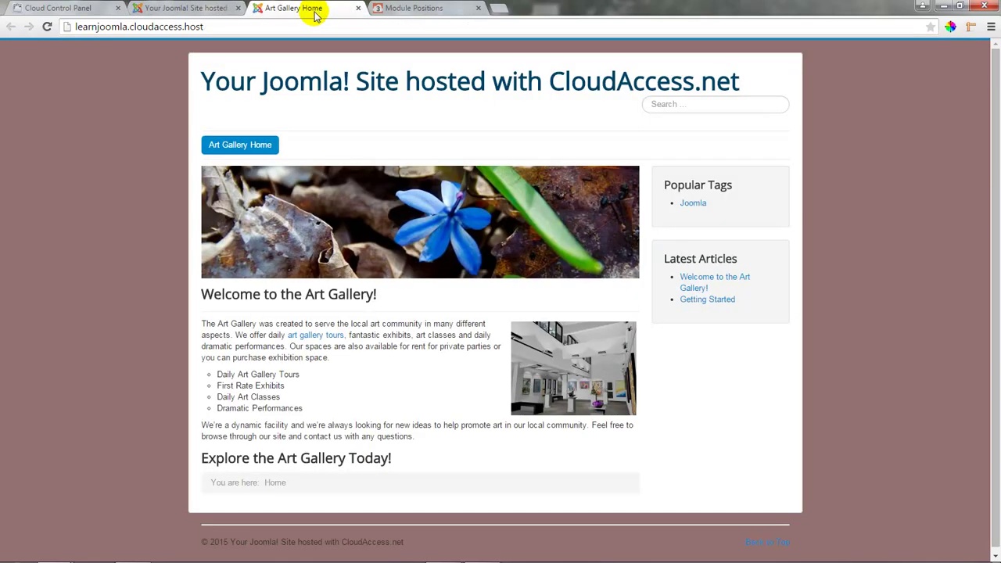
pyautogui.click(48, 28)
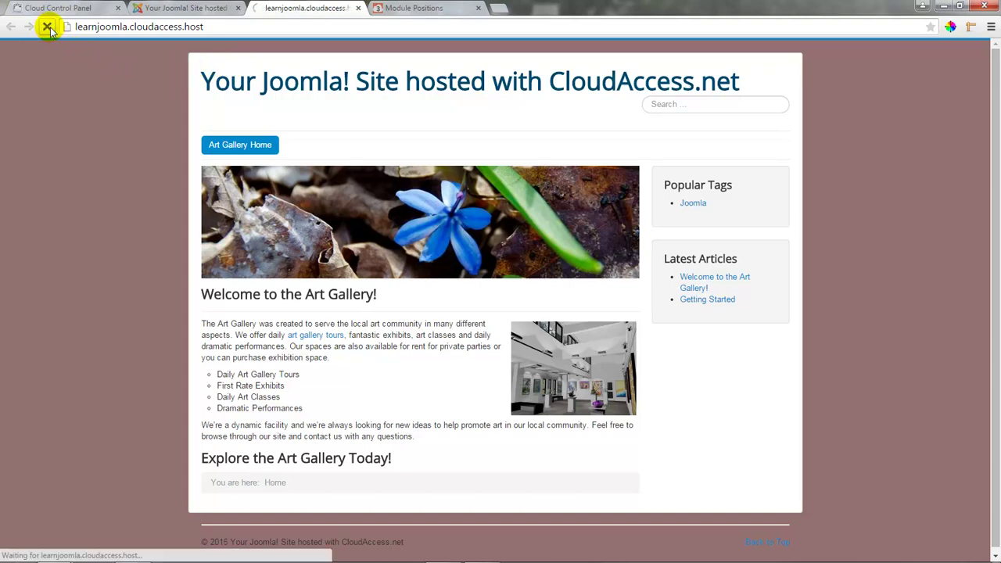
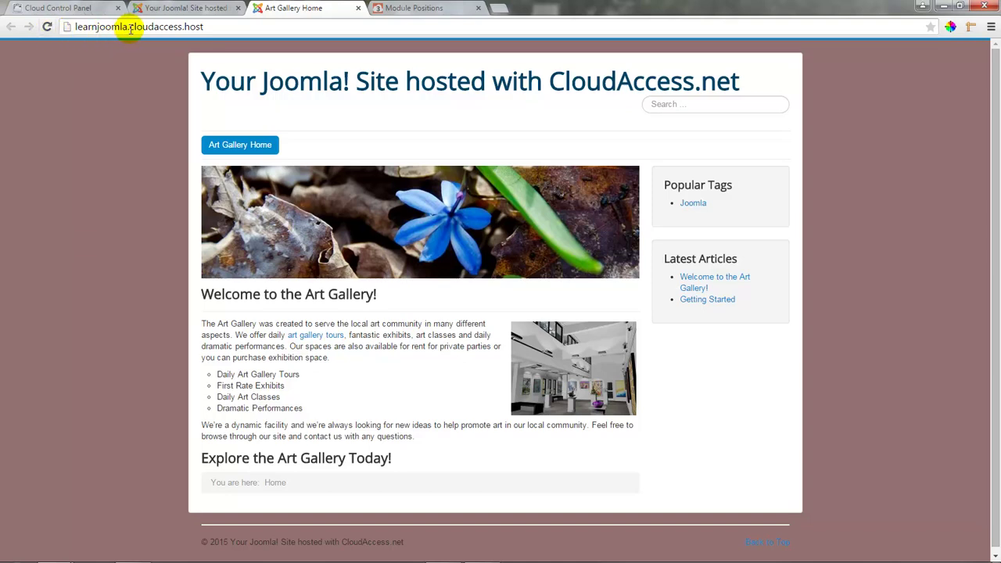
# Unpublish the Search module in the Module Manager
pyautogui.click(179, 15)
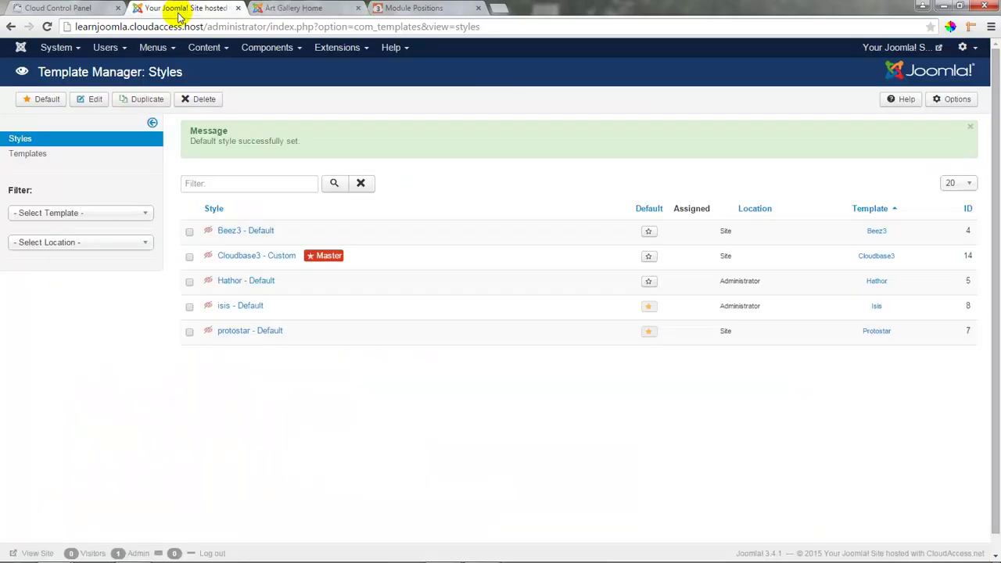
pyautogui.click(367, 49)
pyautogui.click(371, 97)
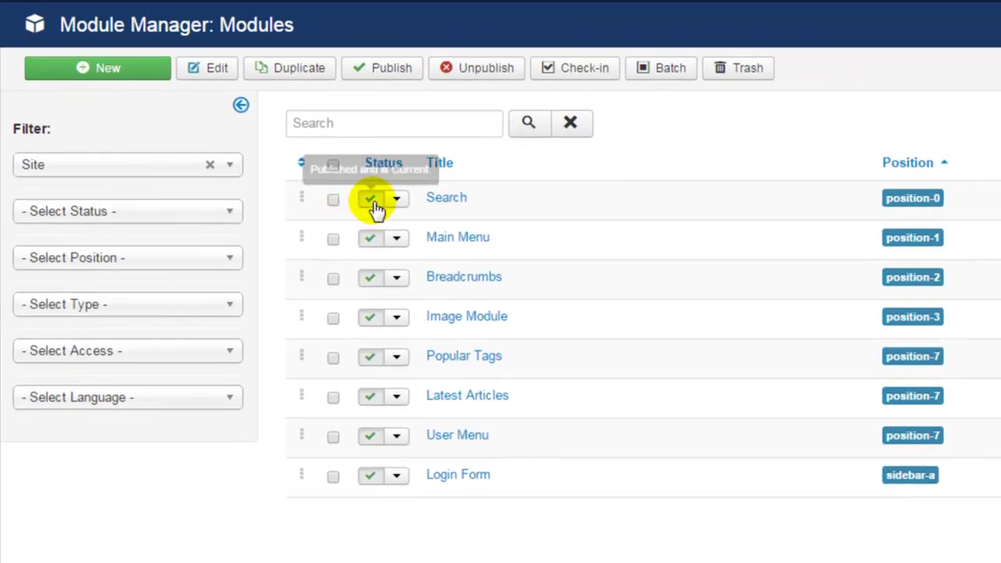
pyautogui.click(372, 201)
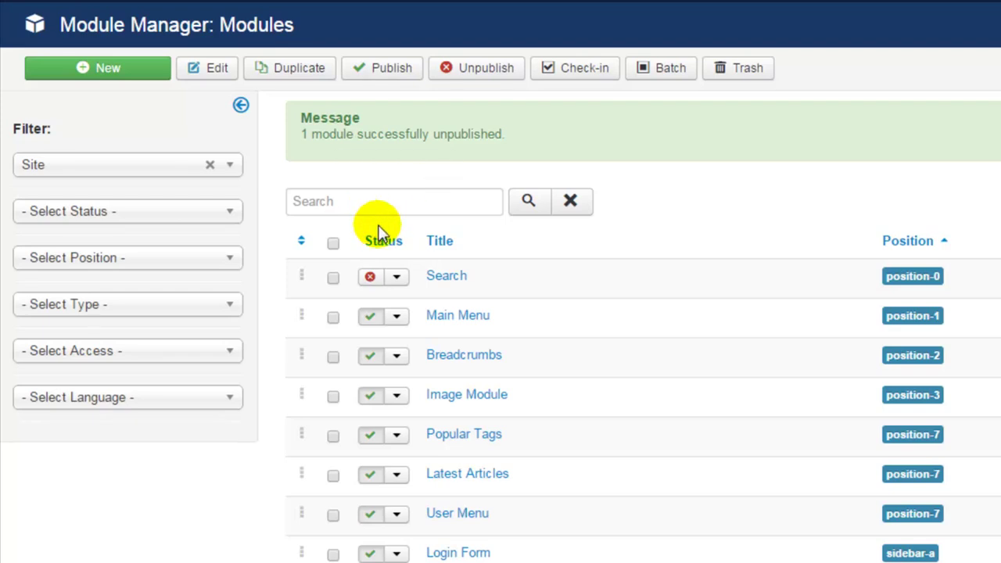
# Unpublish all the listed site modules at once and reload the Art Gallery home page
pyautogui.click(334, 244)
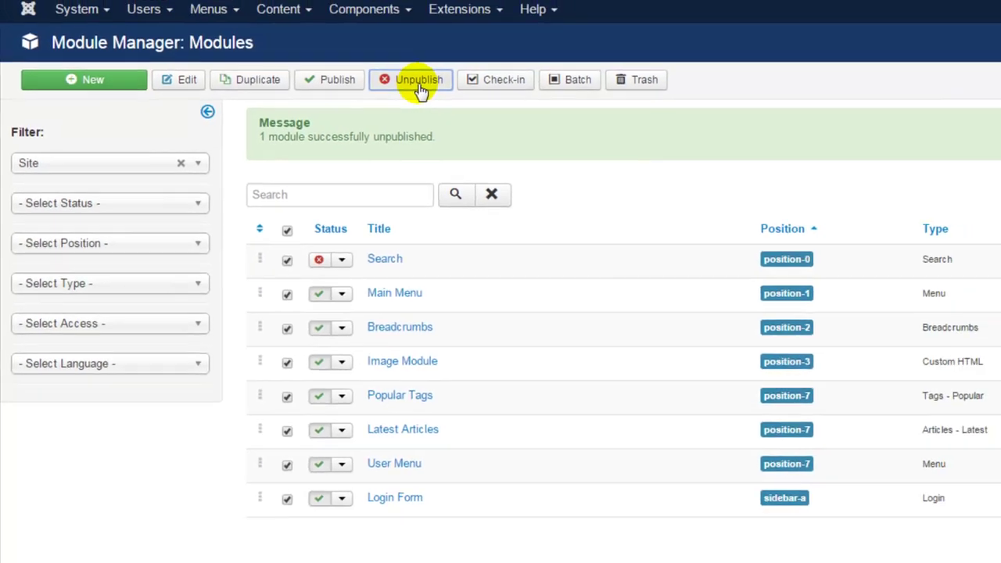
pyautogui.click(485, 75)
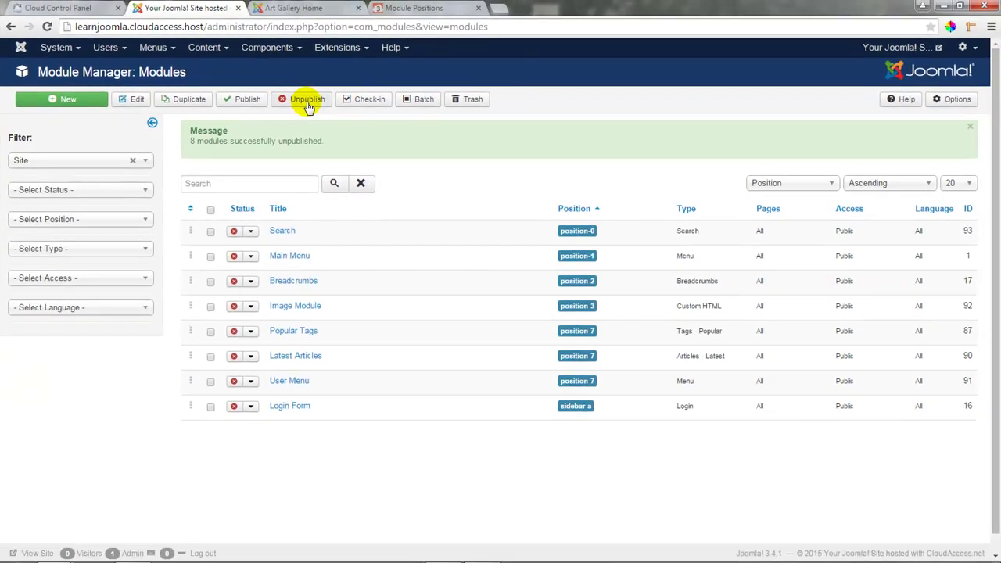
pyautogui.click(312, 10)
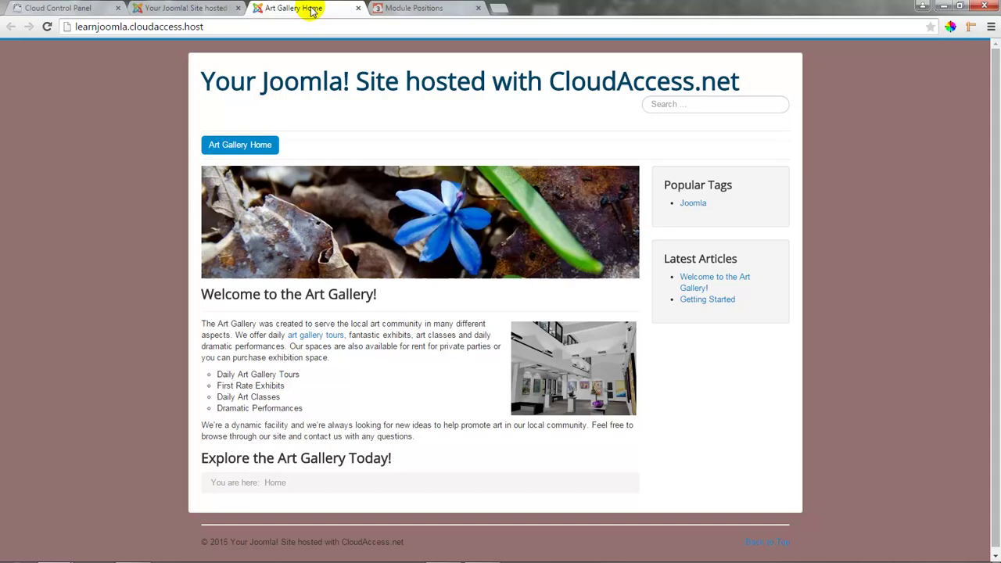
pyautogui.click(47, 28)
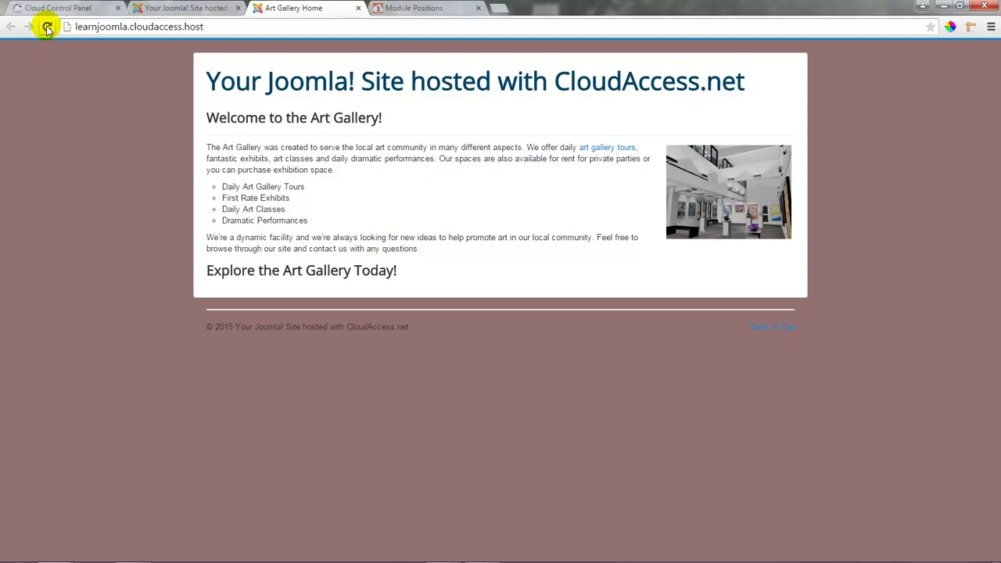
# Set Cloudbase3 - Custom as the default site template style in the Template Manager and reload the Art Gallery home page
pyautogui.click(186, 8)
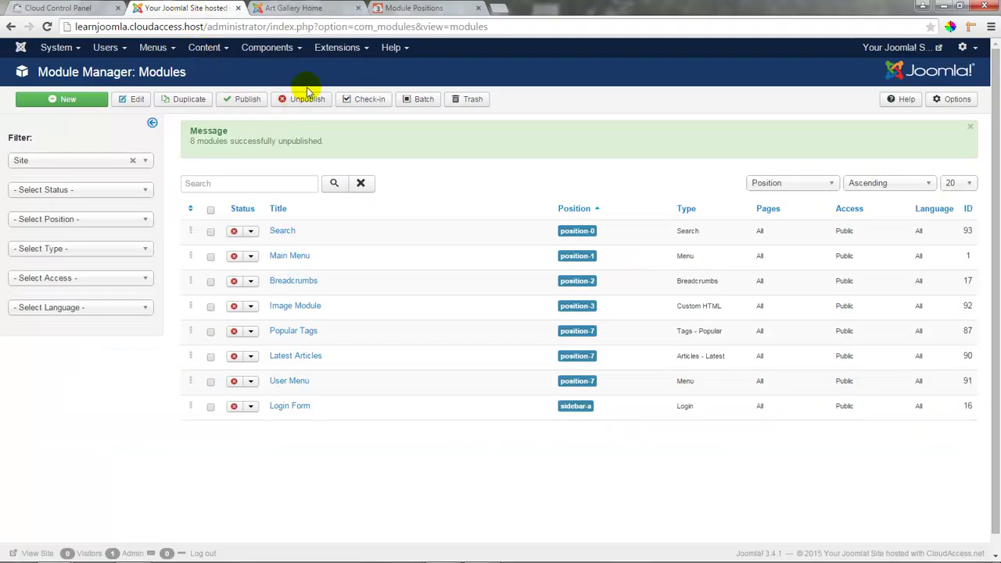
pyautogui.click(364, 51)
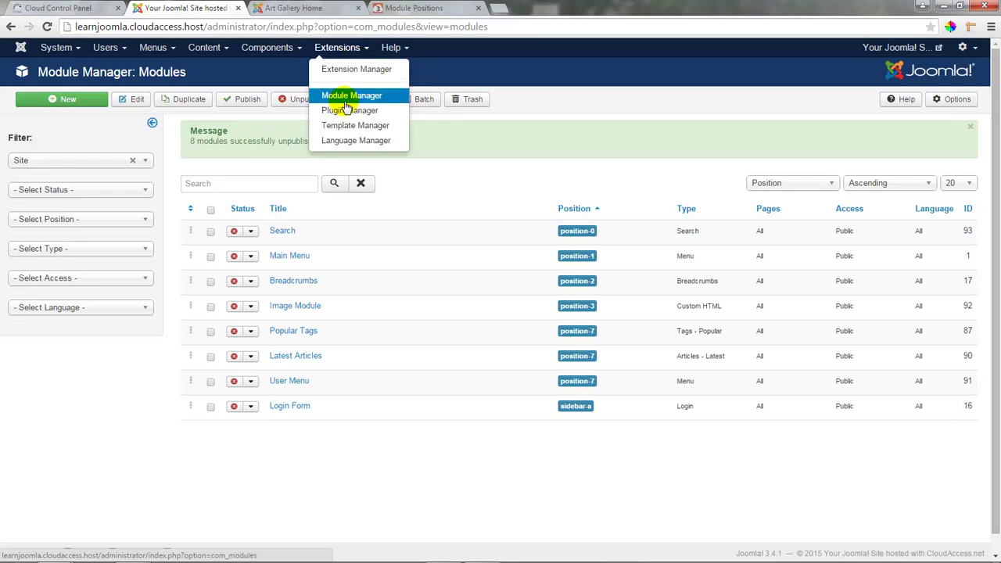
pyautogui.click(344, 127)
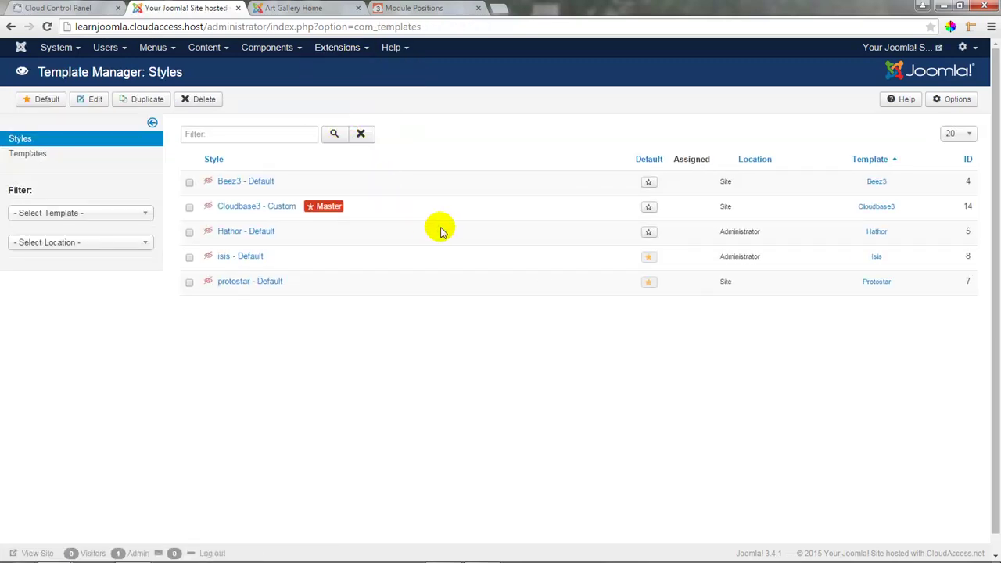
pyautogui.click(649, 207)
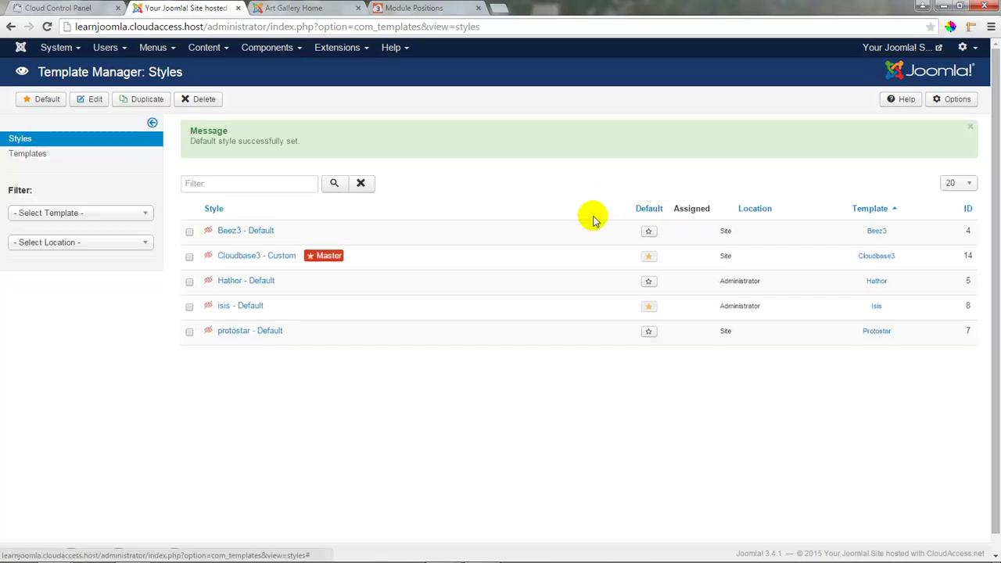
pyautogui.click(303, 10)
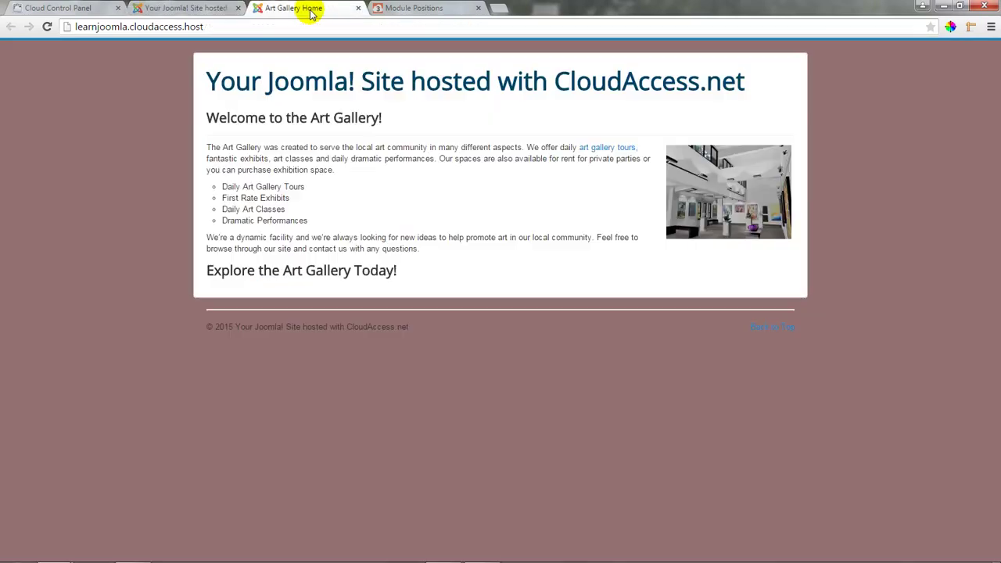
pyautogui.click(47, 27)
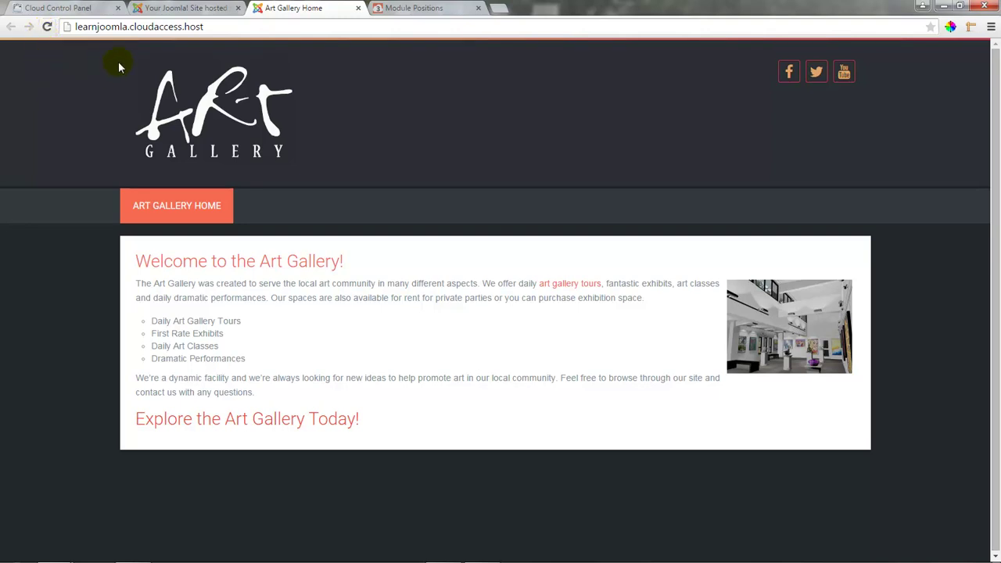
# Publish the Login Form module in the Module Manager and reload the Art Gallery home page
pyautogui.click(172, 8)
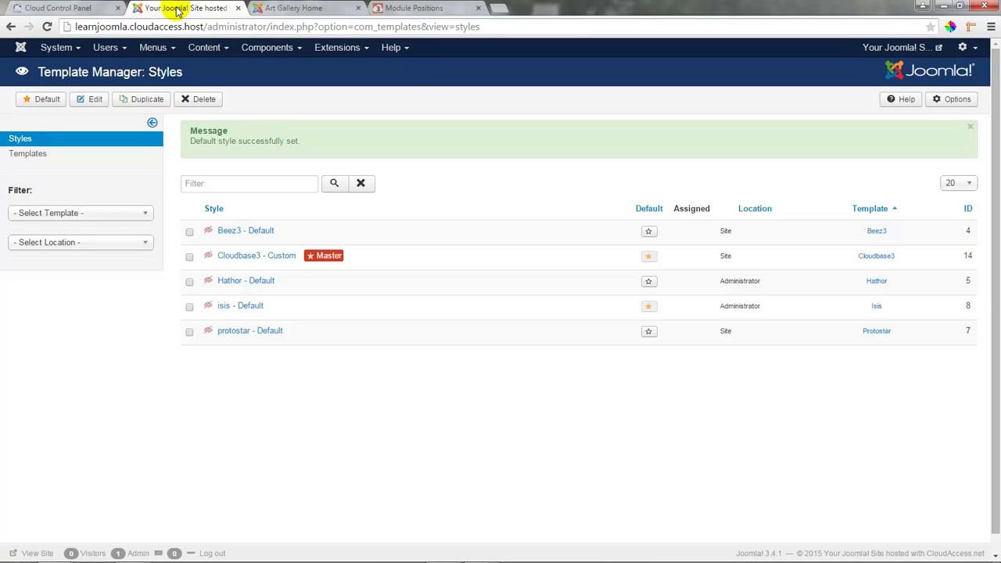
pyautogui.click(368, 50)
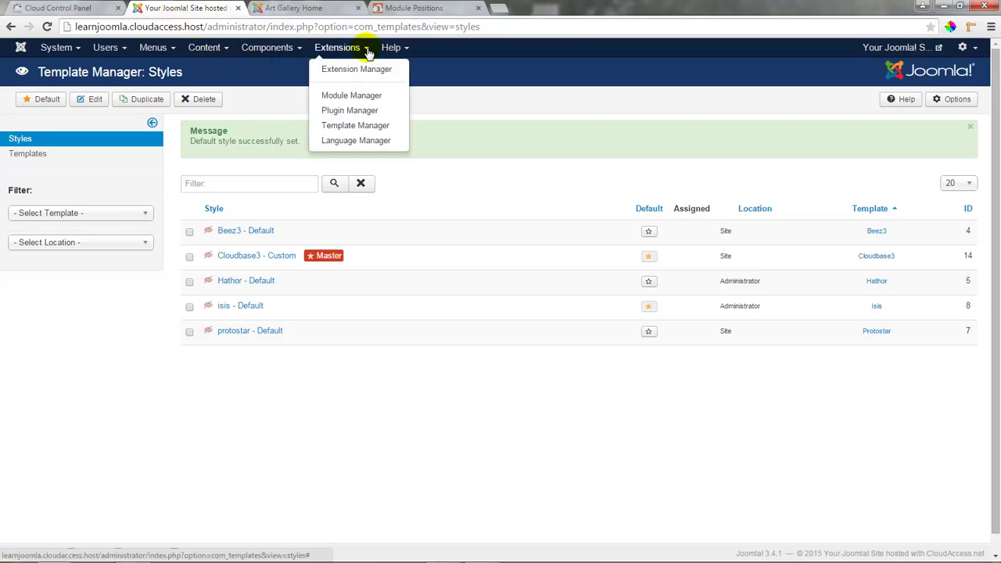
pyautogui.click(363, 95)
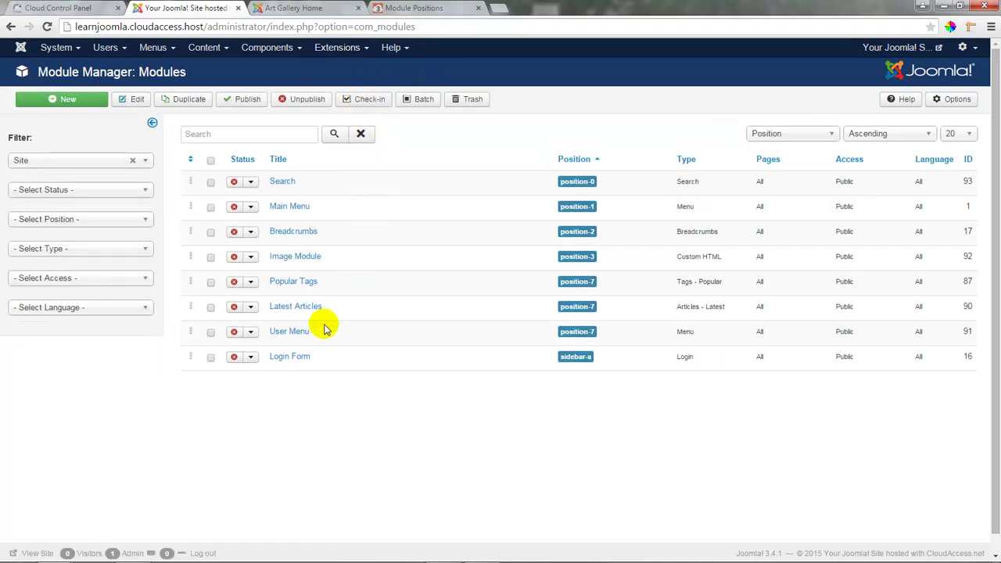
pyautogui.click(235, 357)
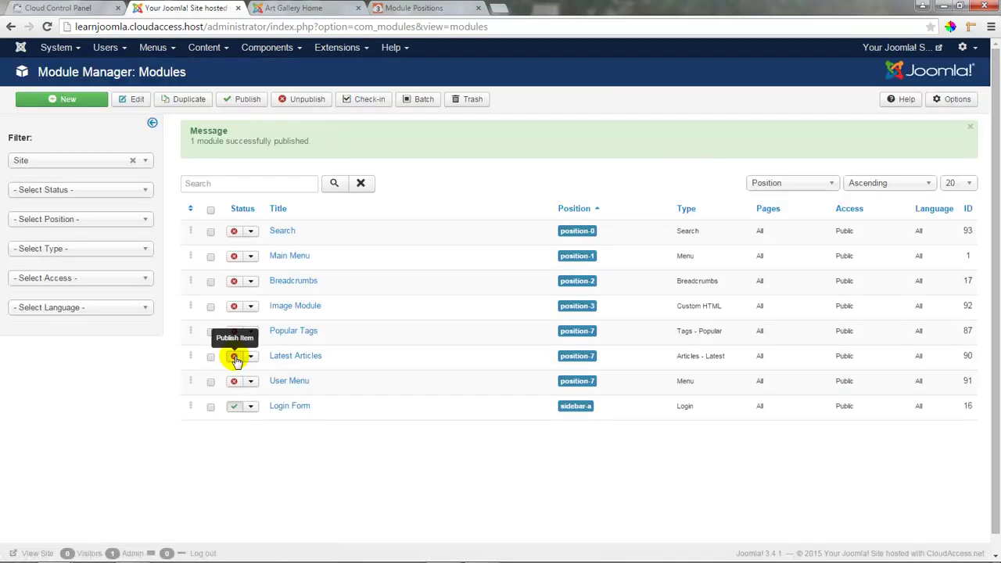
pyautogui.click(310, 7)
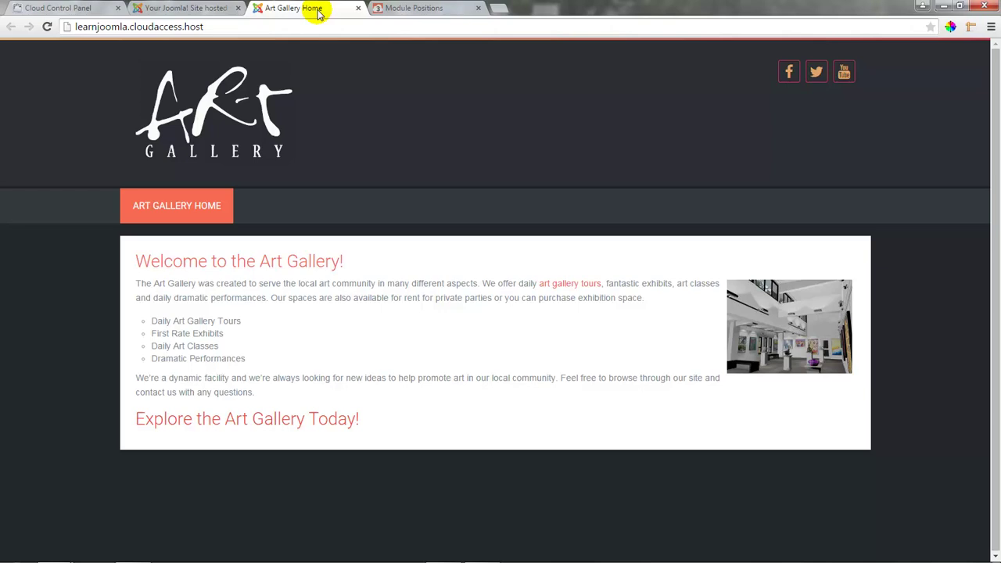
pyautogui.click(47, 28)
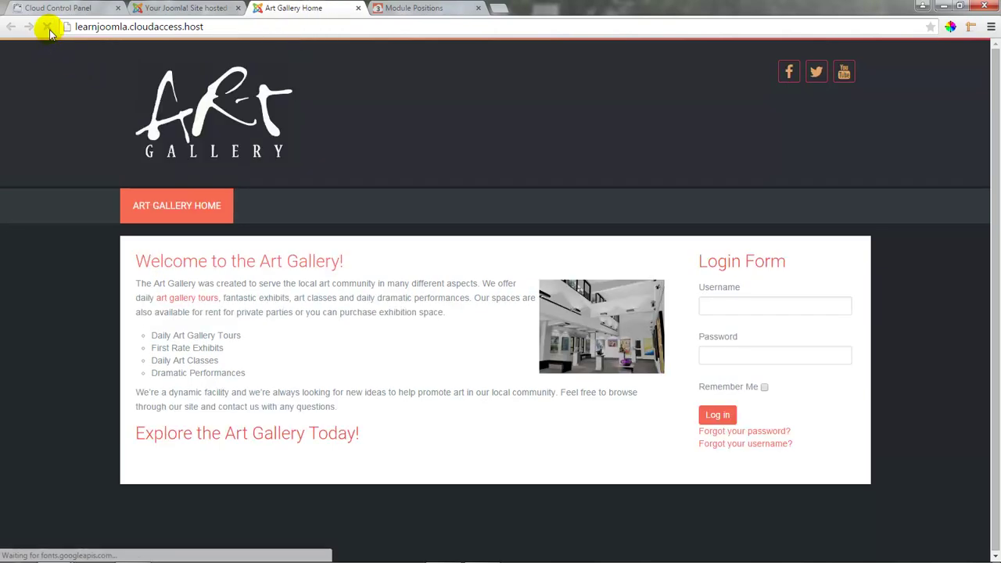